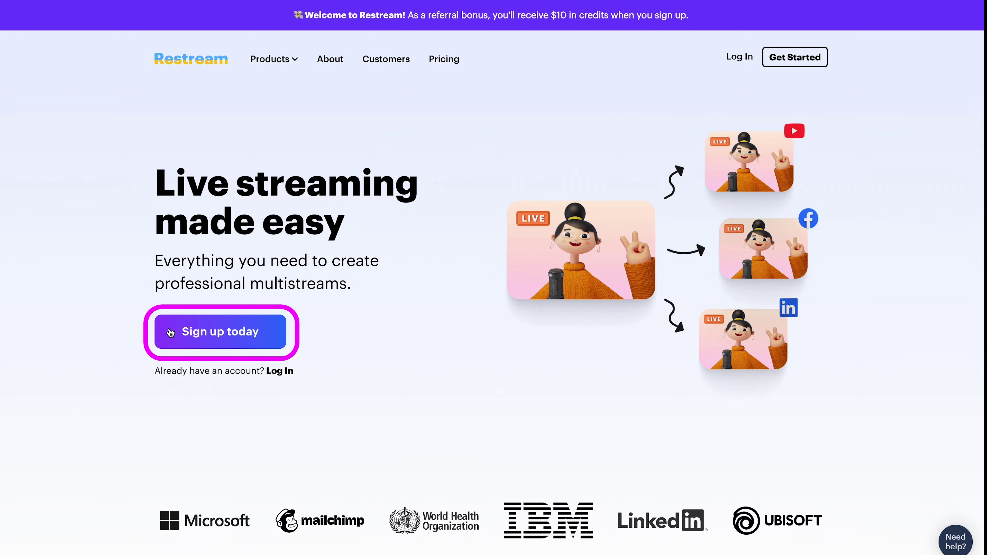
- Scroll down through Restream's page to review the pricing plans
{"action": "scroll", "coordinate": [88, 326], "scroll_direction": "down", "scroll_amount": 15}
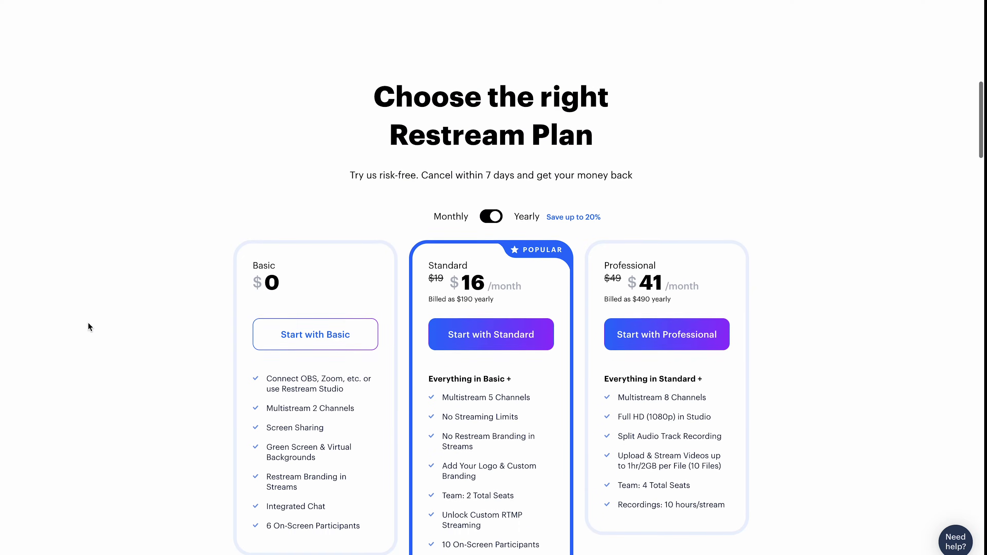
{"action": "scroll", "coordinate": [88, 327], "scroll_direction": "down", "scroll_amount": 1}
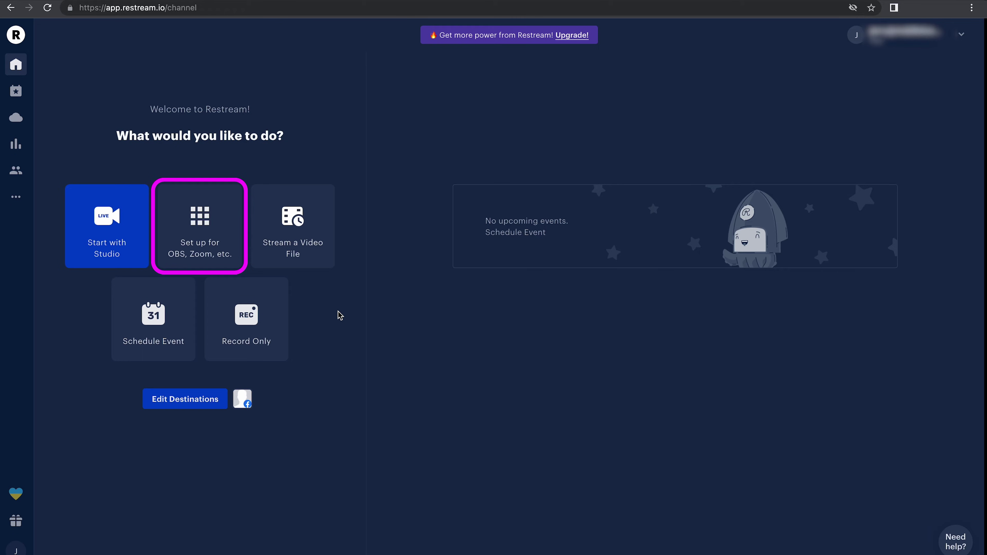
- Open the 'Set up for OBS, Zoom, etc.' Encoder page with the RTMP URL and stream key
{"action": "left_click", "coordinate": [229, 246]}
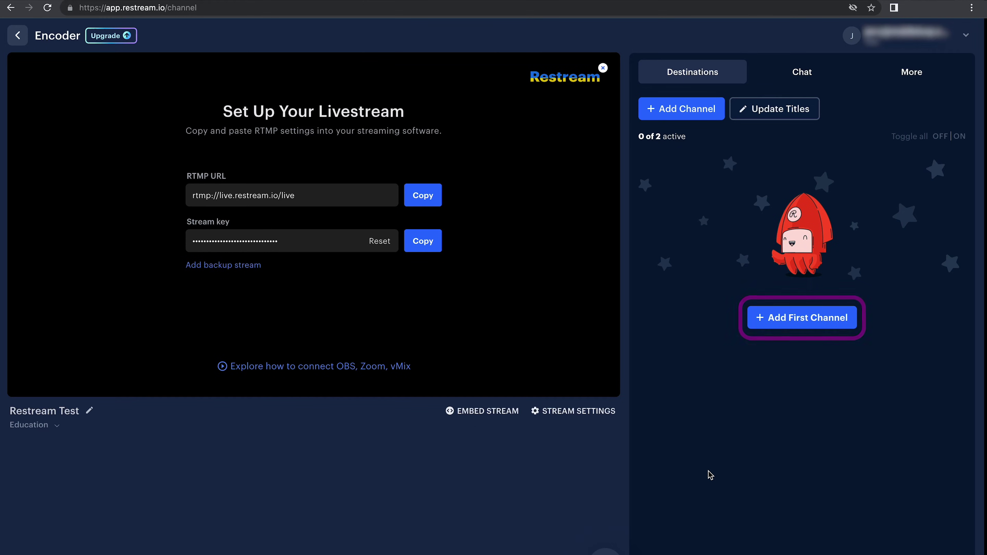
- Add Facebook Profile as the first Restream channel
{"action": "left_click", "coordinate": [794, 318]}
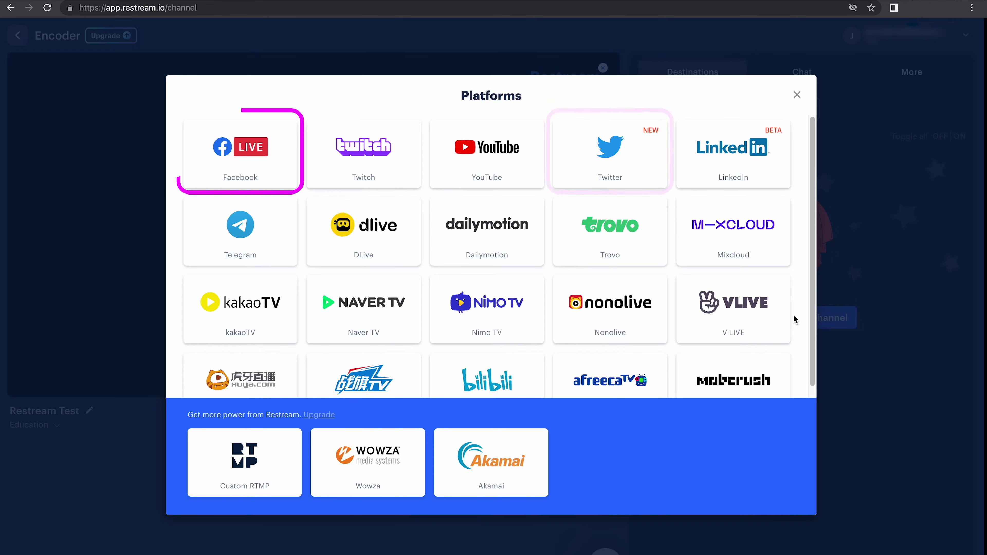
{"action": "left_click", "coordinate": [283, 171]}
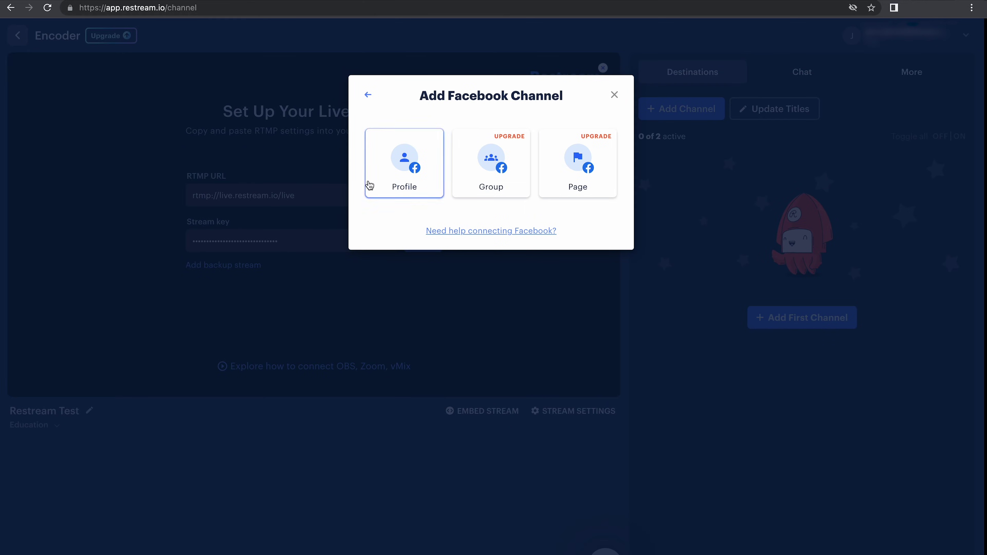
{"action": "left_click", "coordinate": [371, 183]}
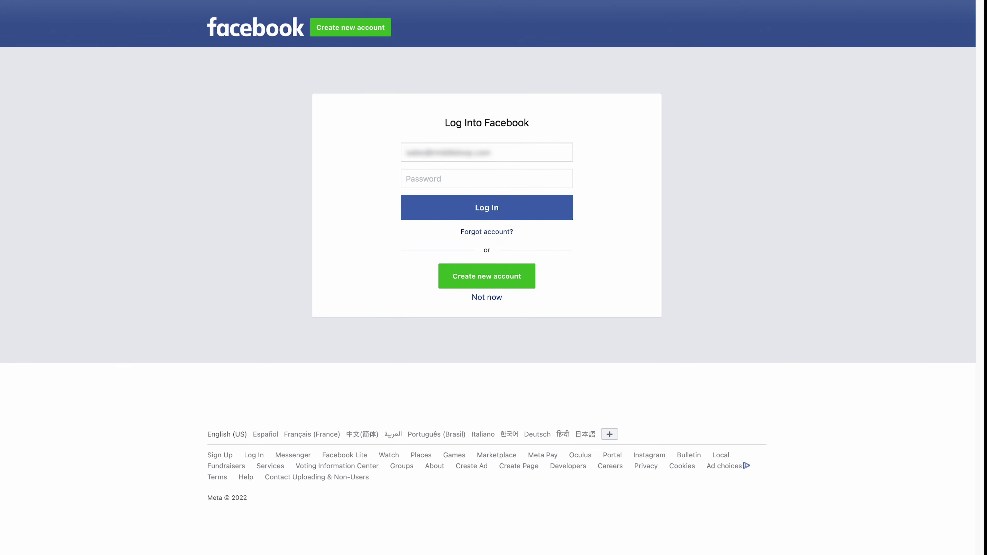
- Log in to Facebook with the account password
{"action": "type", "text": "••••••••"}
{"action": "left_click", "coordinate": [444, 212]}
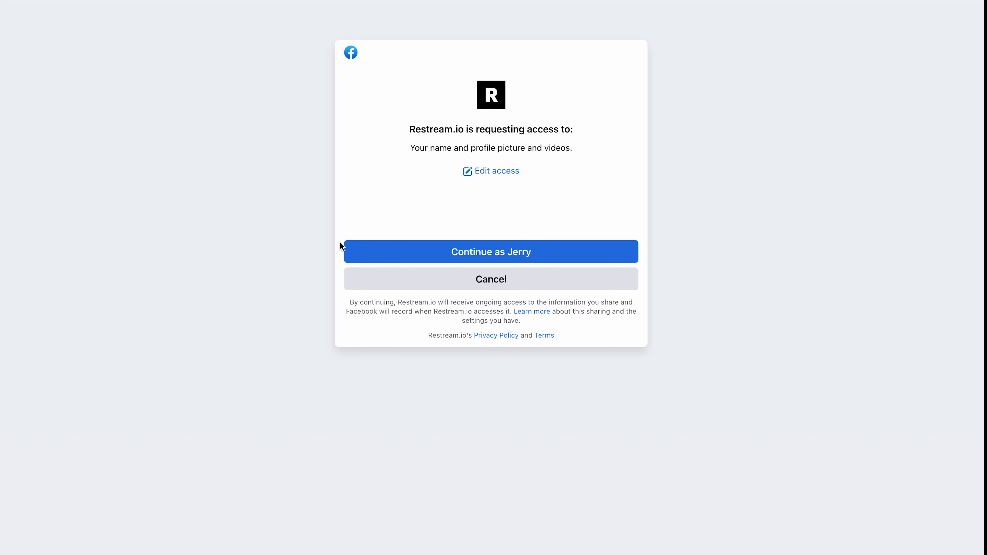
- Continue as the user, limit Restream's posts to Only me, and approve the permissions
{"action": "left_click", "coordinate": [387, 251]}
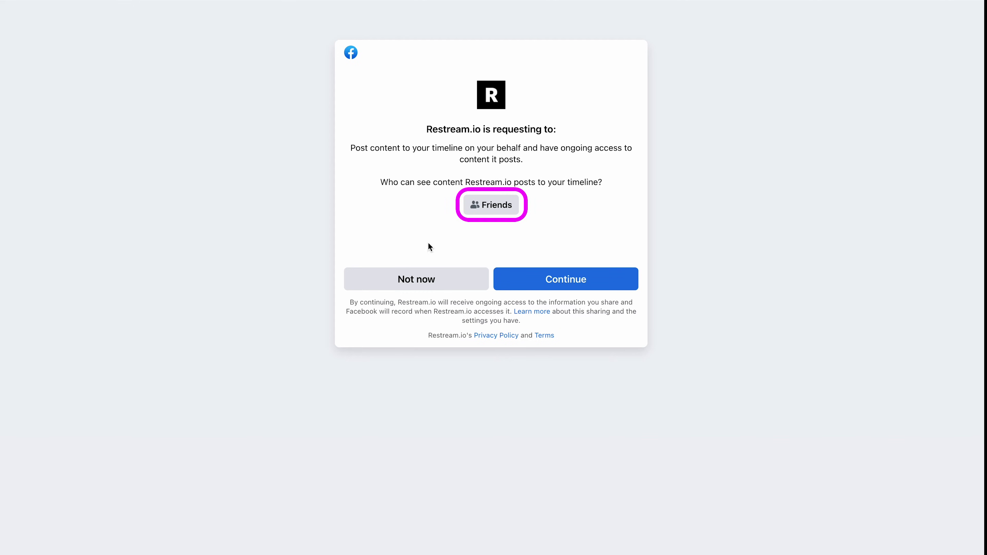
{"action": "left_click", "coordinate": [488, 206]}
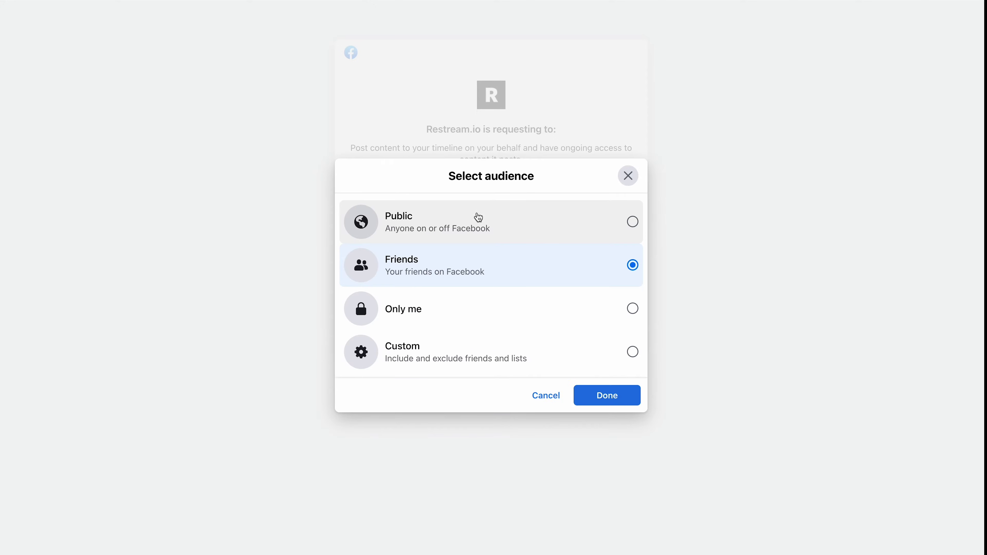
{"action": "left_click", "coordinate": [403, 315]}
{"action": "left_click", "coordinate": [610, 398]}
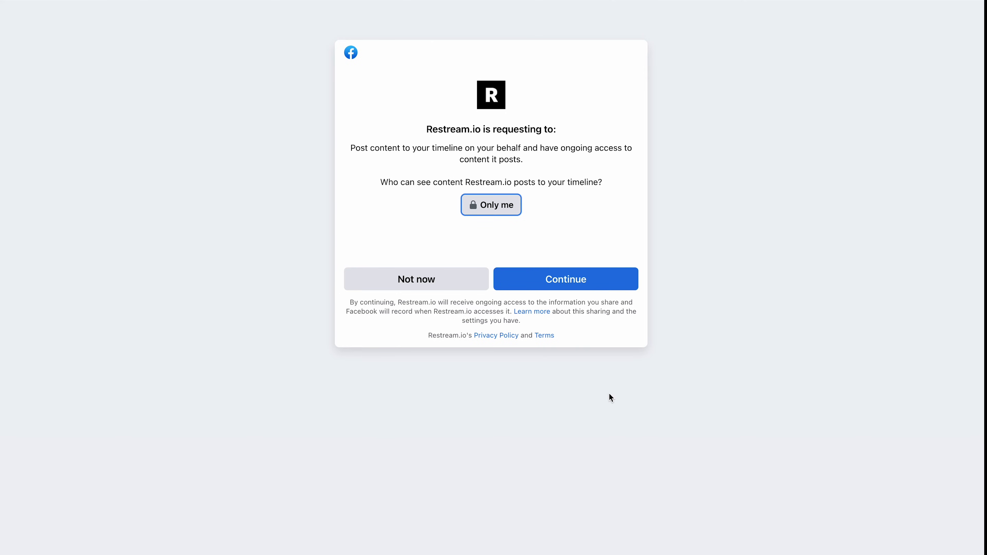
{"action": "left_click", "coordinate": [559, 283]}
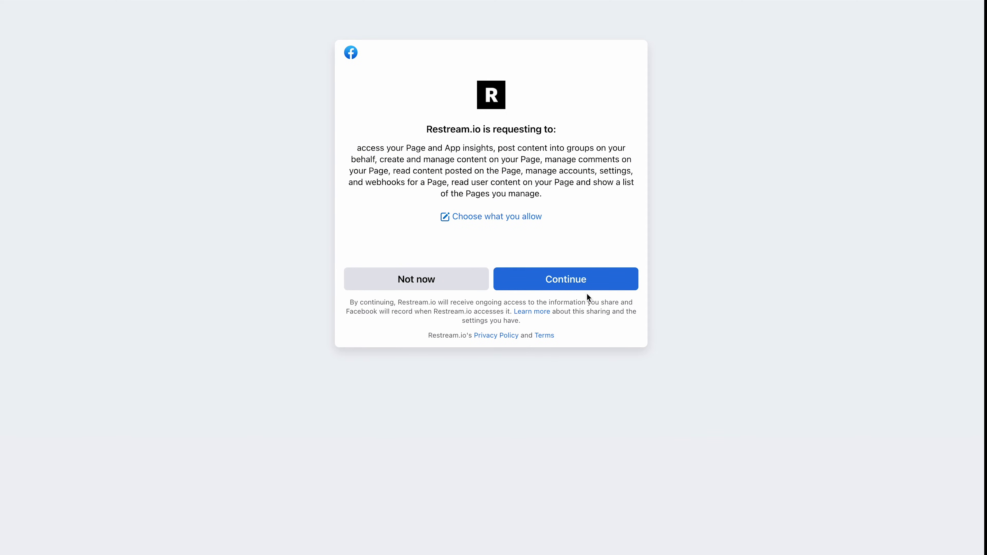
{"action": "left_click", "coordinate": [580, 288]}
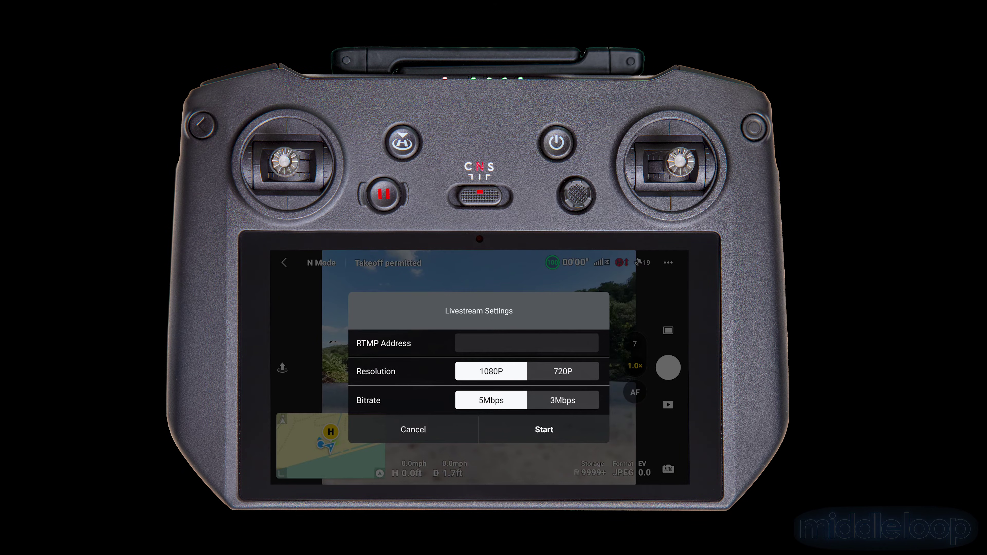
- Paste the Restream RTMP address and stream key into the RTMP Address field
{"action": "key", "text": "ctrl+v"}
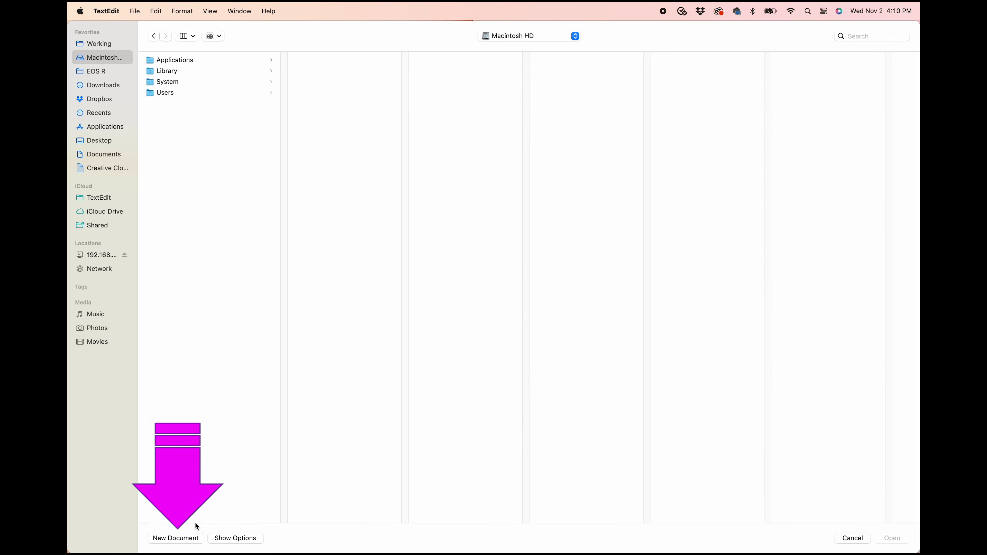
- Create a new blank TextEdit document and convert it with Format > Make Plain Text
{"action": "left_click", "coordinate": [184, 540]}
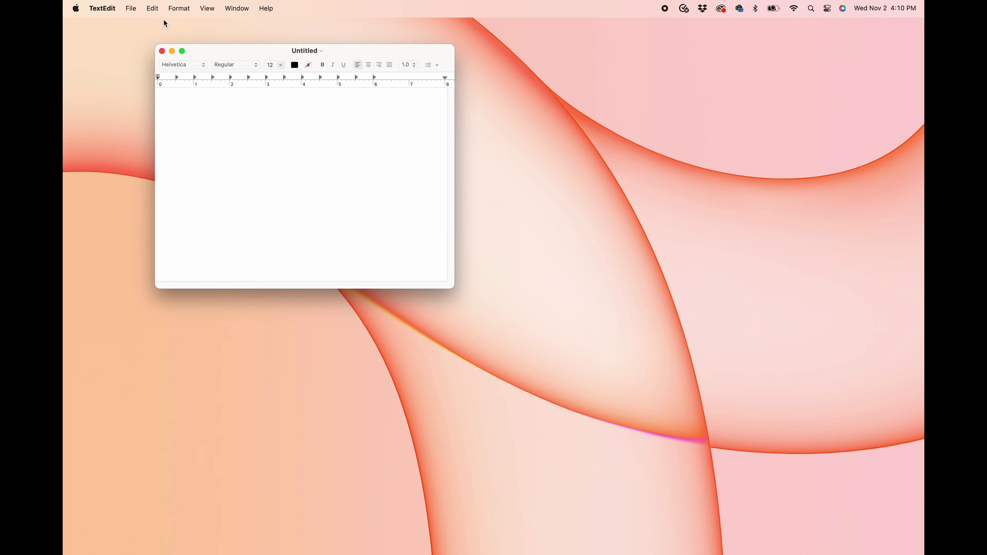
{"action": "left_click", "coordinate": [181, 11]}
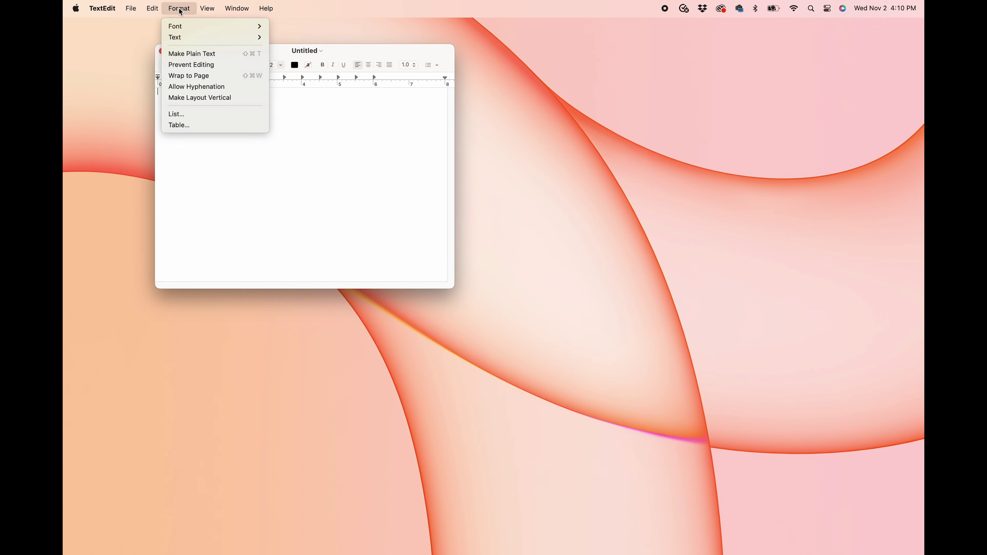
{"action": "left_click", "coordinate": [177, 53]}
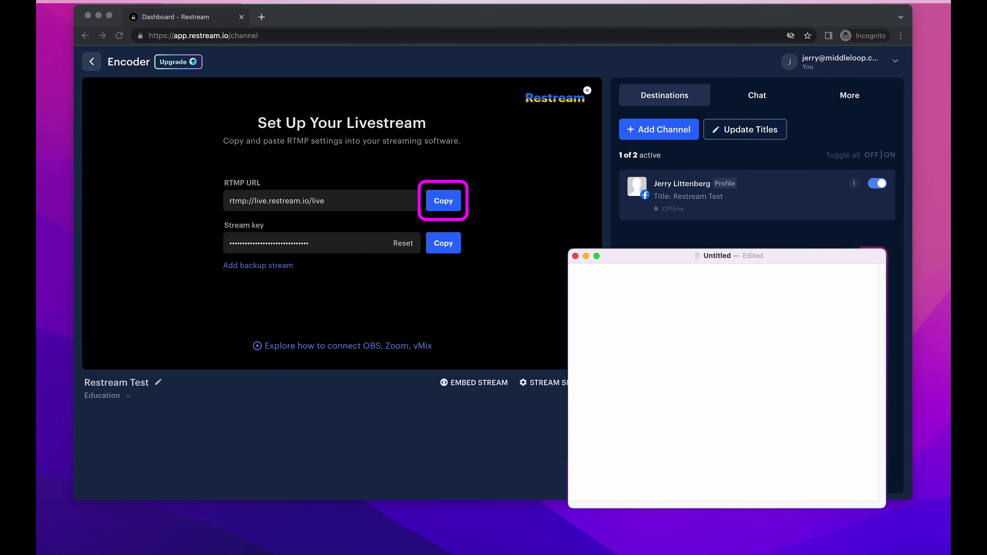
- Copy Restream's RTMP URL and stream key and paste both into the TextEdit note
{"action": "left_click", "coordinate": [441, 201]}
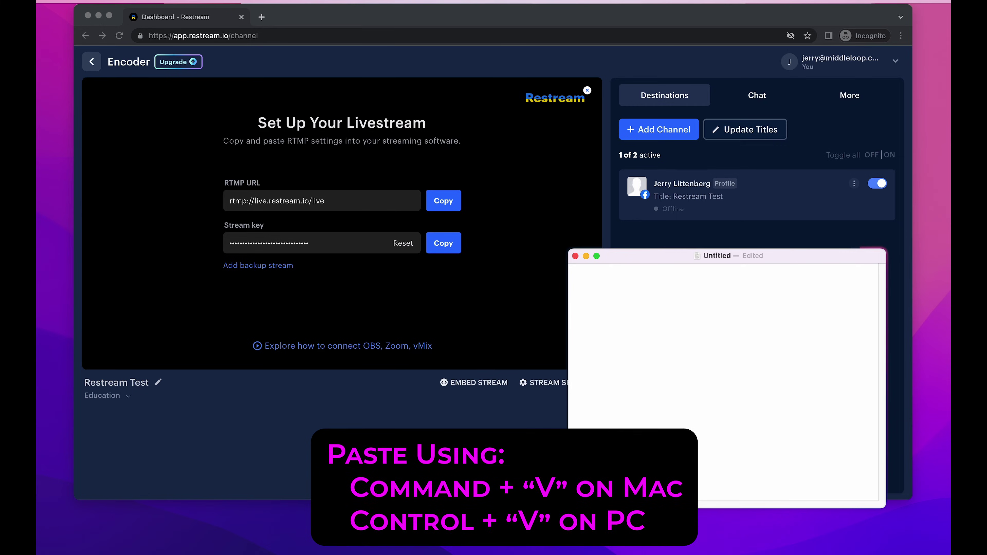
{"action": "key", "text": "super+v"}
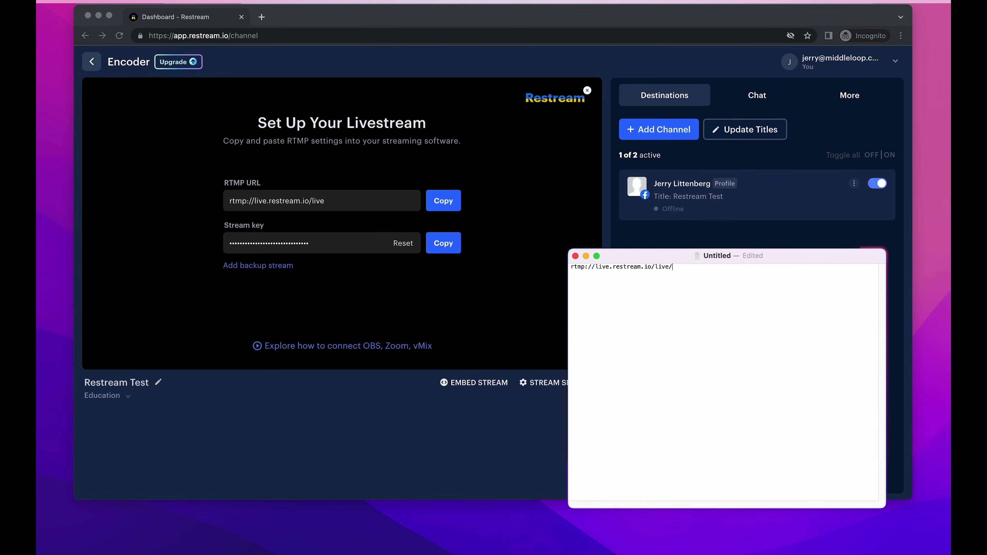
{"action": "left_click", "coordinate": [451, 248]}
{"action": "key", "text": "super+v"}
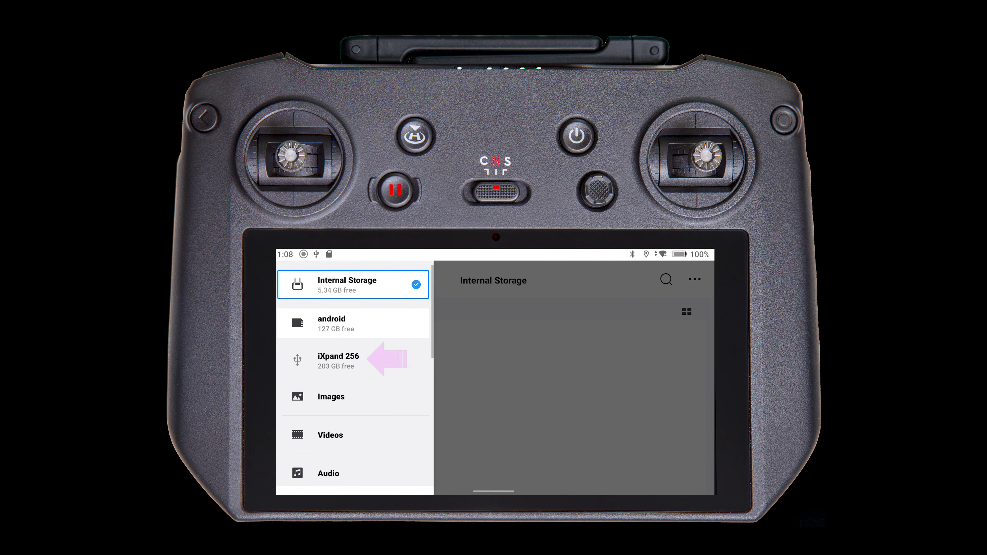
- Open StreamInfo4.txt from the iXpand 256 drive in HTML Viewer, just once
{"action": "left_click", "coordinate": [338, 361]}
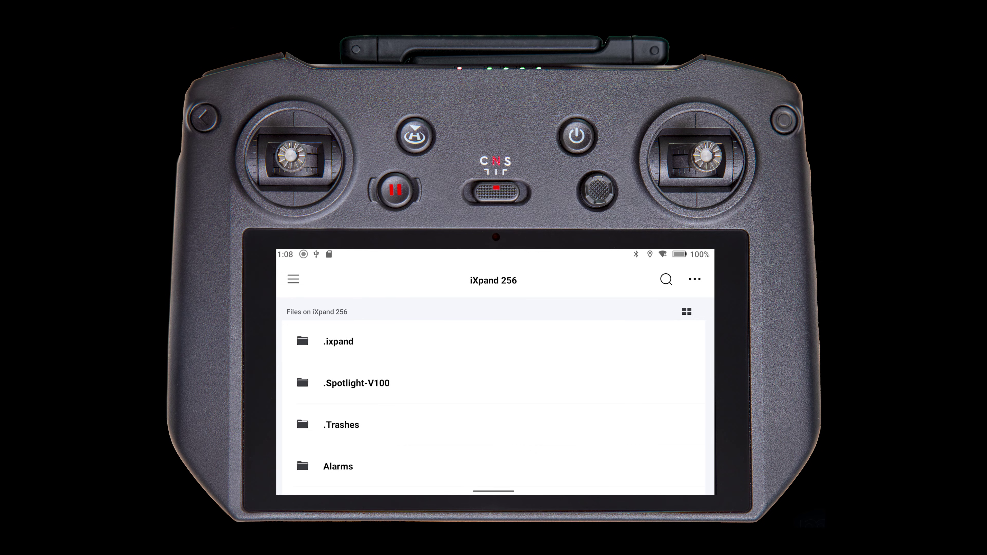
{"action": "scroll", "coordinate": [572, 394], "scroll_direction": "down", "scroll_amount": 10}
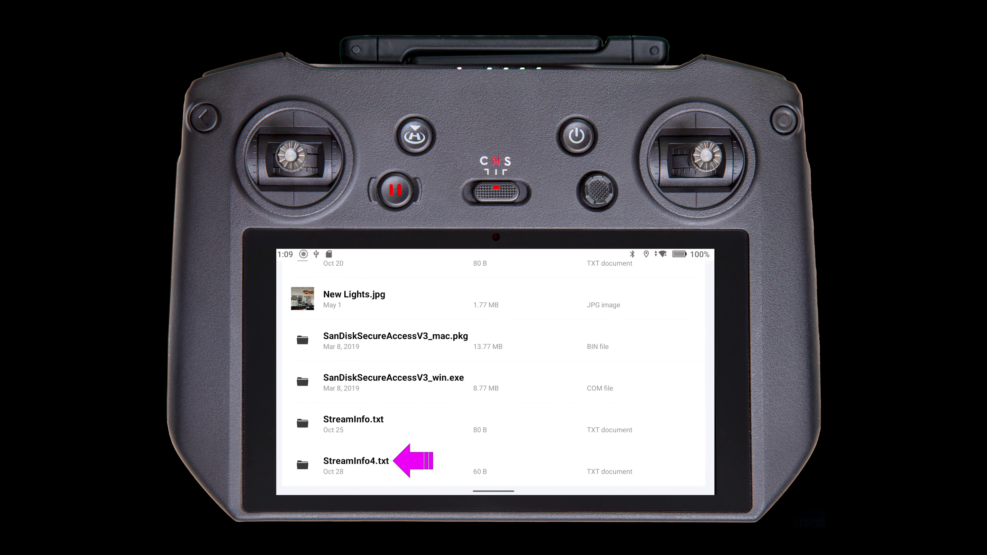
{"action": "left_click", "coordinate": [356, 461]}
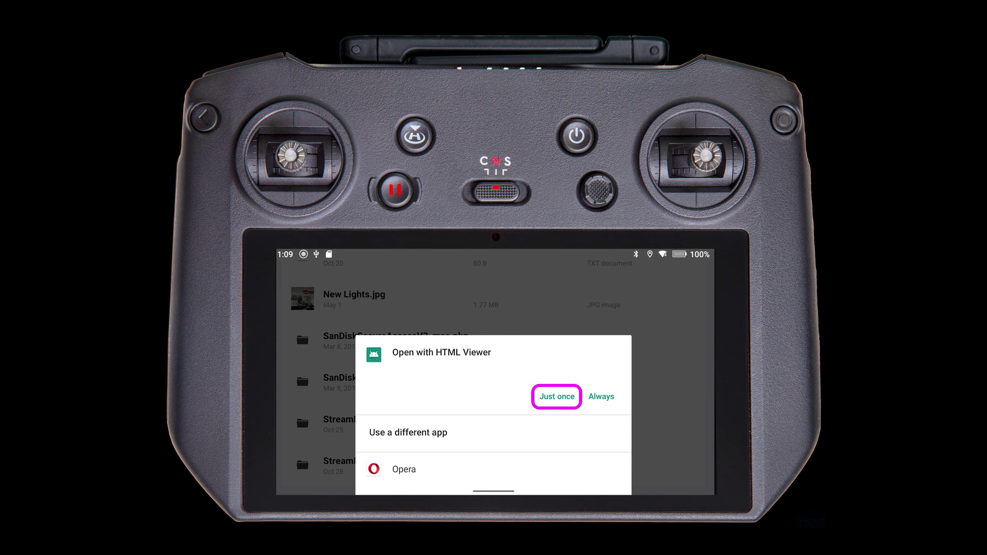
{"action": "left_click", "coordinate": [557, 396]}
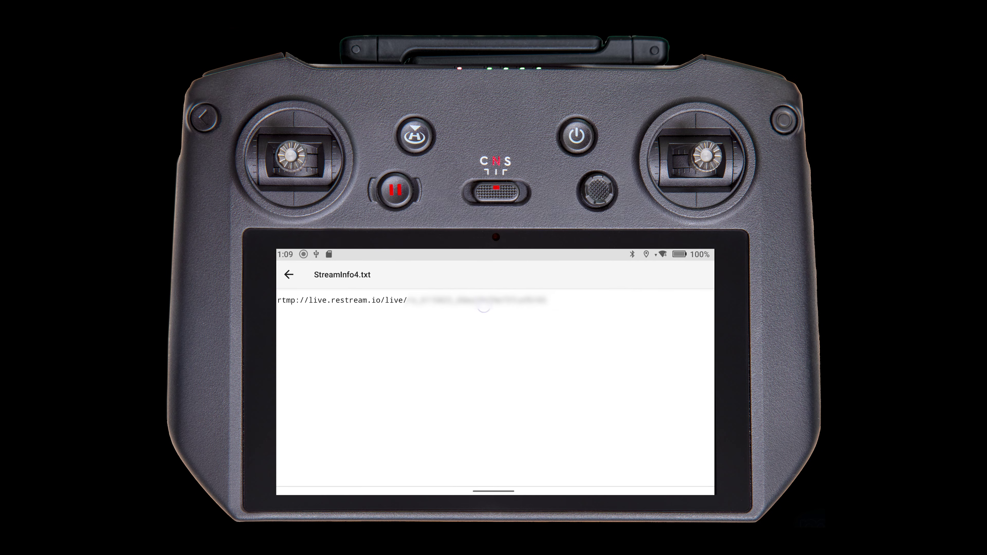
- Copy the full RTMP URL line and return to the home screen
{"action": "double_click", "coordinate": [484, 303]}
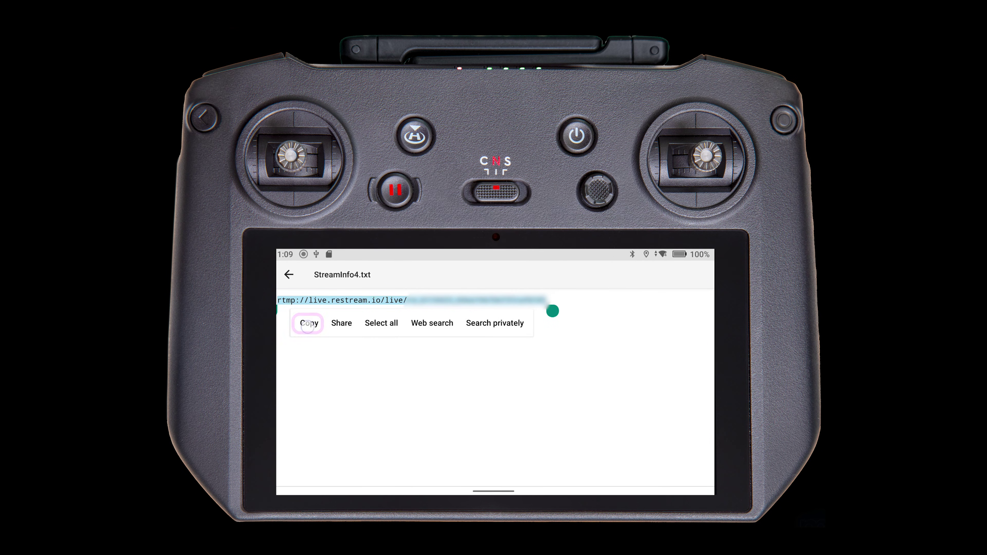
{"action": "left_click", "coordinate": [309, 323]}
{"action": "key", "text": "super"}
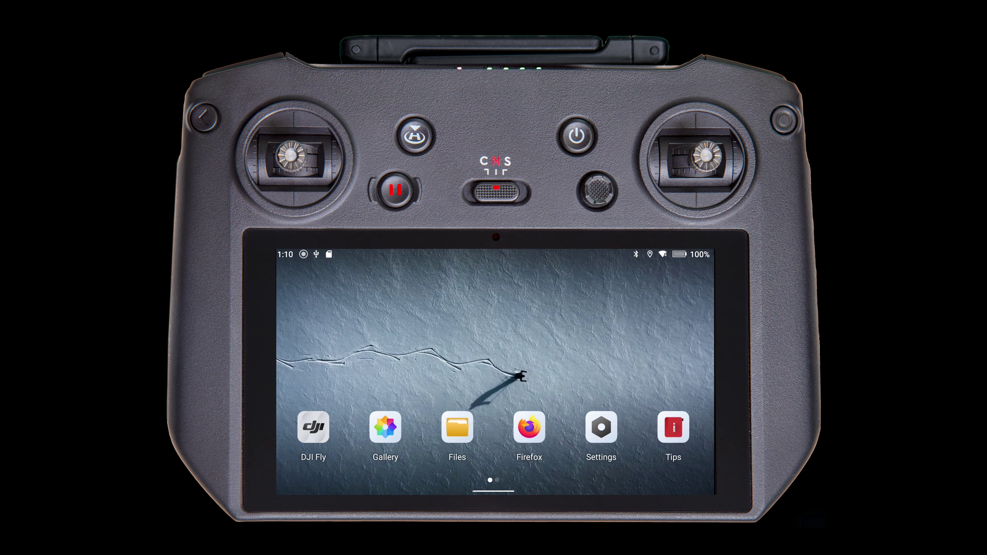
- Launch DJI Fly and go to Transmission > Live Streaming Platforms > RTMP settings
{"action": "left_click", "coordinate": [315, 421]}
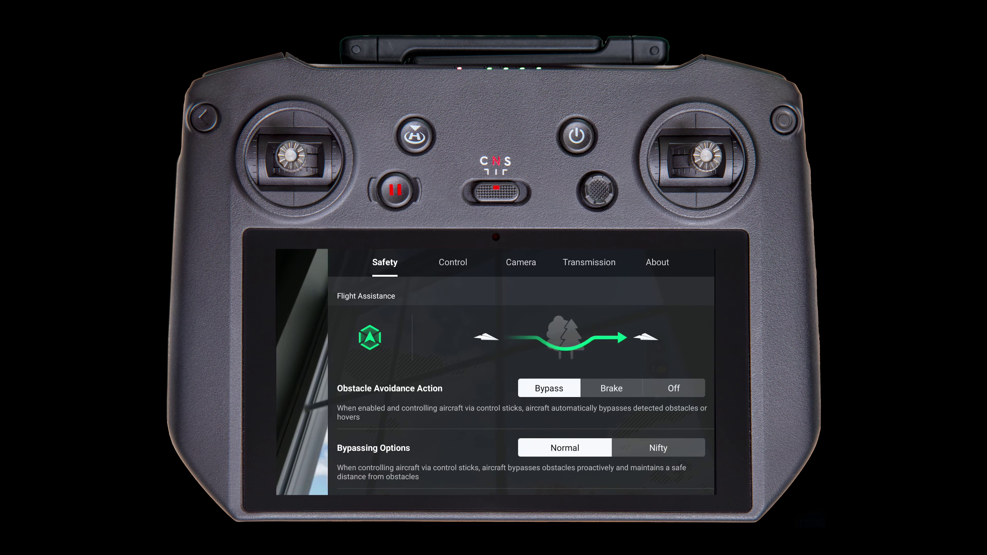
{"action": "left_click", "coordinate": [589, 263]}
{"action": "left_click", "coordinate": [392, 291]}
{"action": "left_click", "coordinate": [357, 313]}
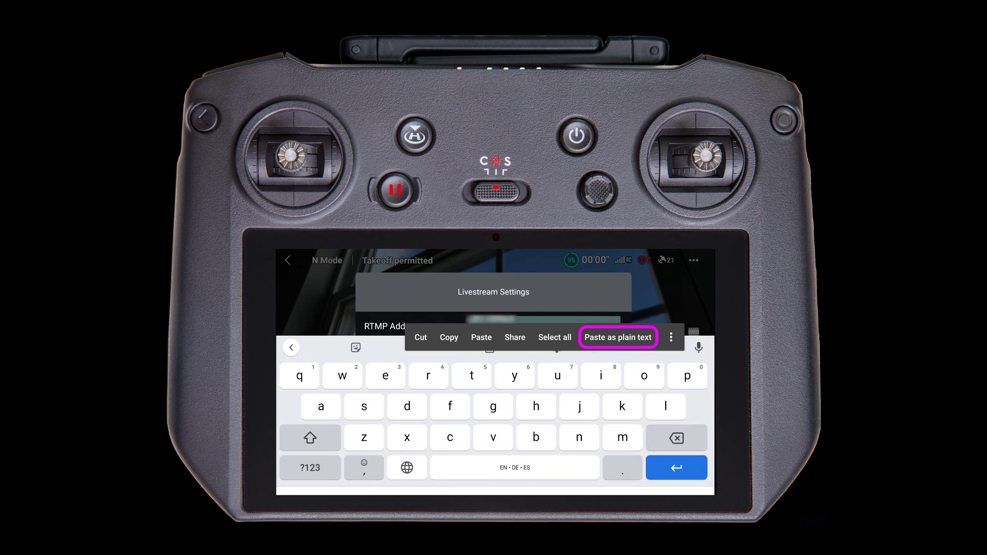
- Paste the copied RTMP string as the address, keeping 1080P and 5Mbps, and start streaming
{"action": "left_click", "coordinate": [618, 337]}
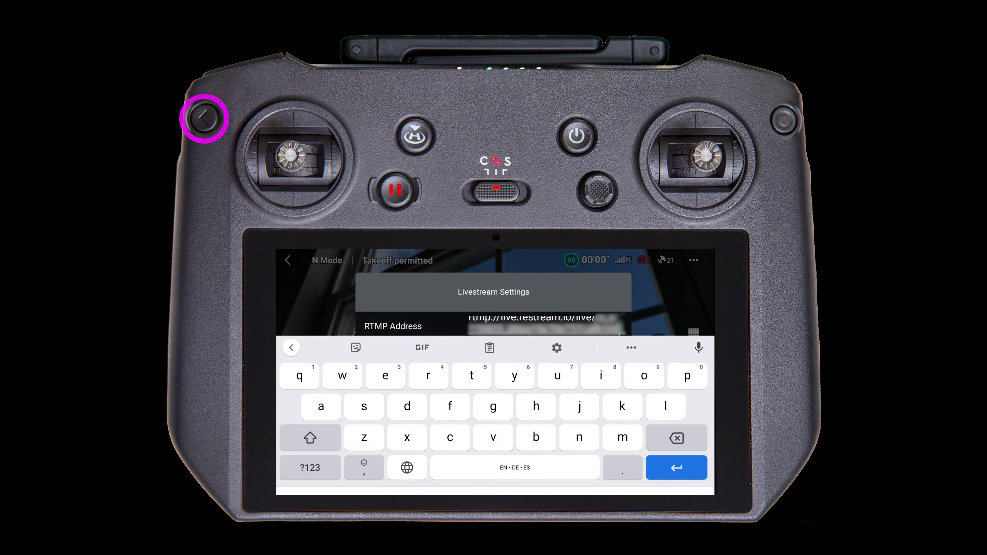
{"action": "key", "text": "Escape"}
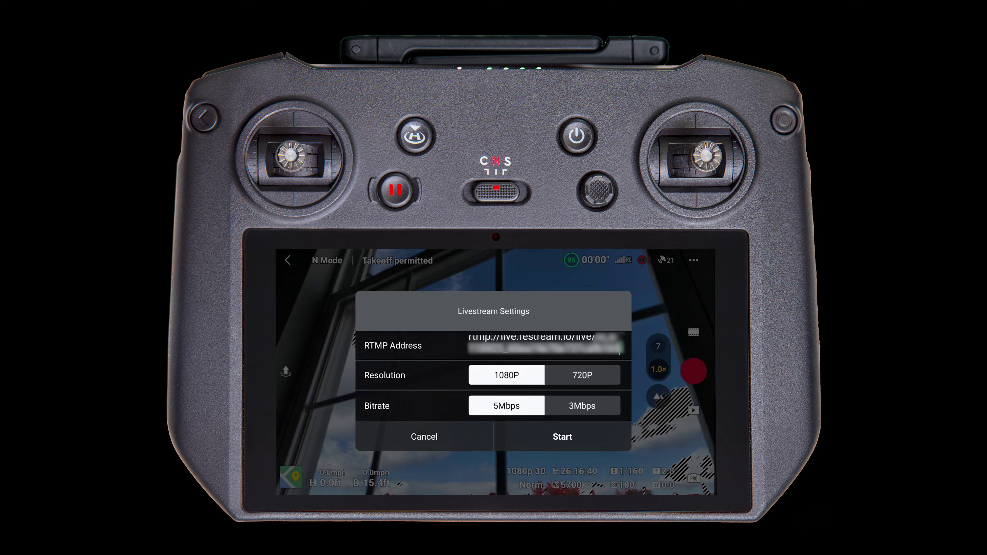
{"action": "left_click", "coordinate": [562, 436]}
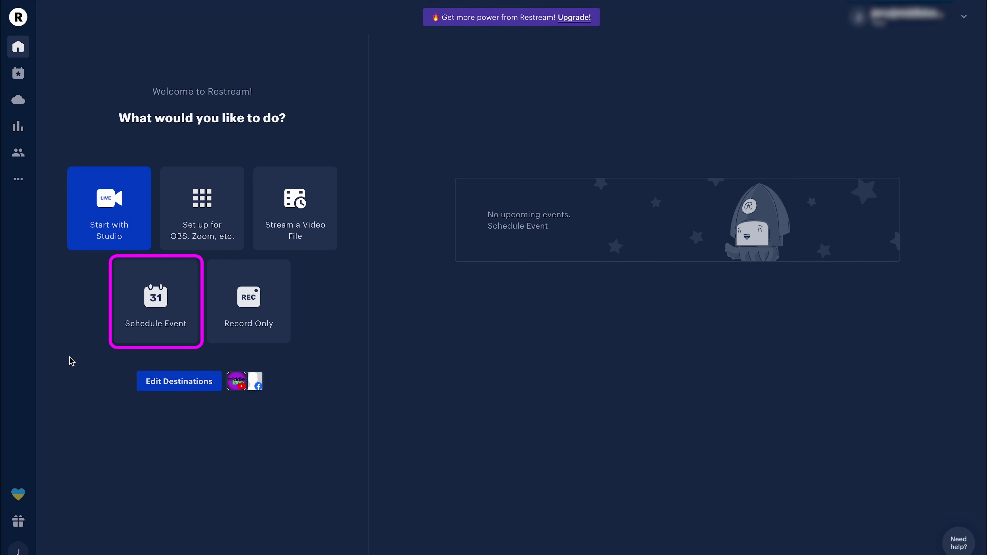
- Schedule an Encoder | RTMP event 'My Test of a Scheduled Event' described 'Here's the Description', with Facebook enabled
{"action": "left_click", "coordinate": [129, 331]}
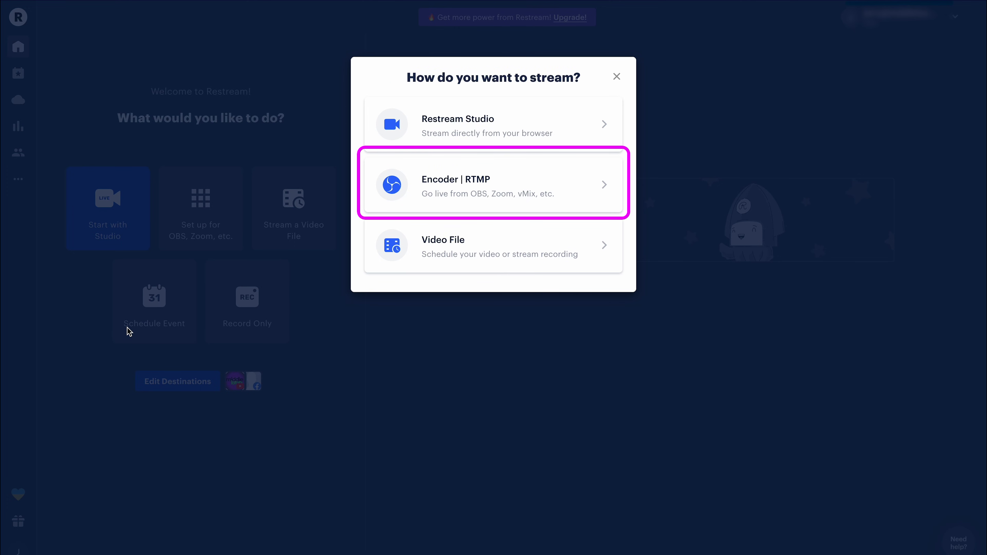
{"action": "left_click", "coordinate": [396, 194]}
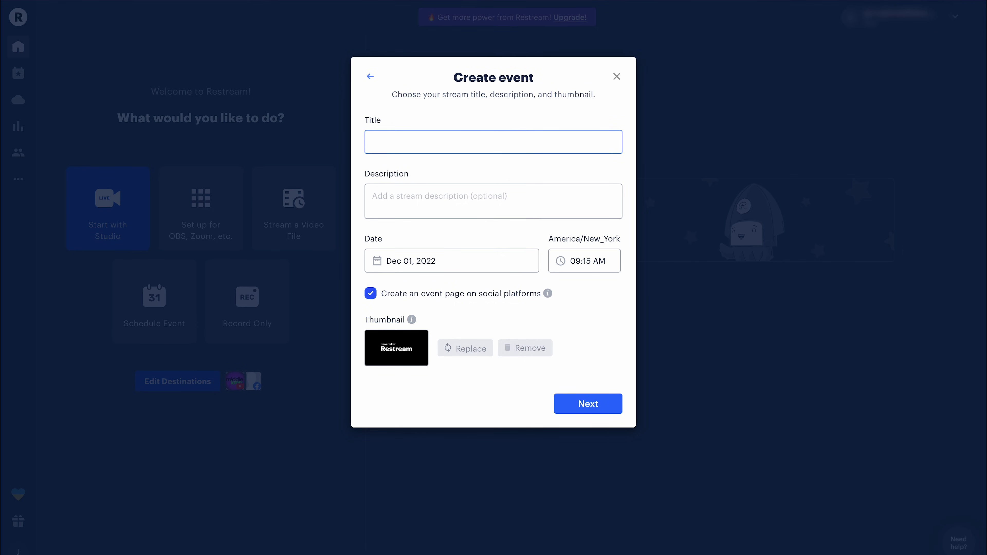
{"action": "type", "text": "My Test of a Scheduled Event"}
{"action": "key", "text": "Tab"}
{"action": "type", "text": "Here's the Description"}
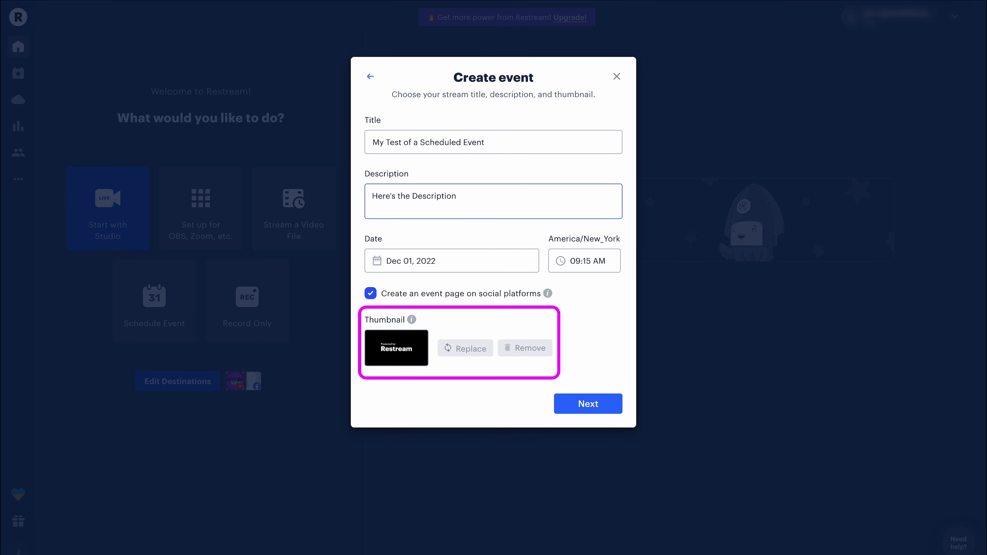
{"action": "left_click", "coordinate": [620, 403]}
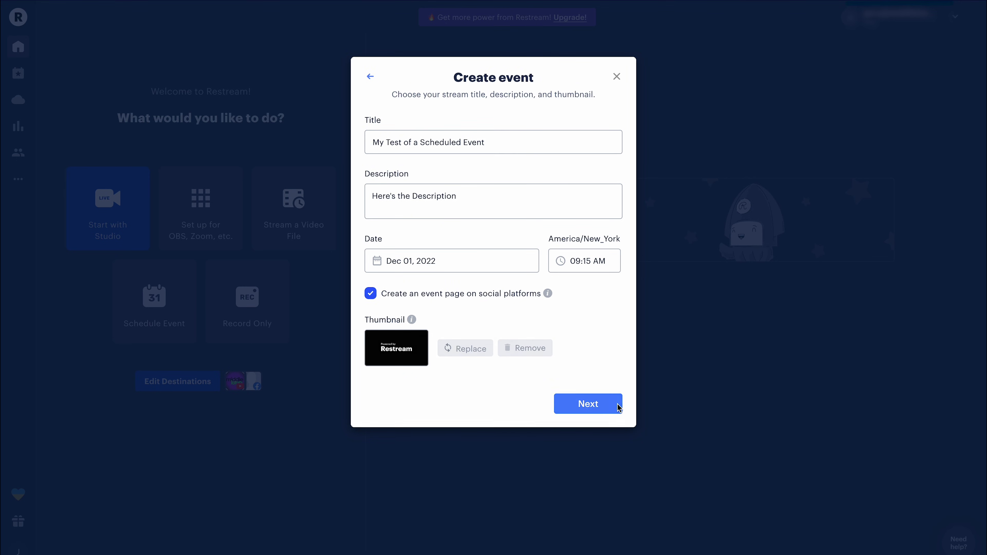
{"action": "left_click", "coordinate": [613, 185]}
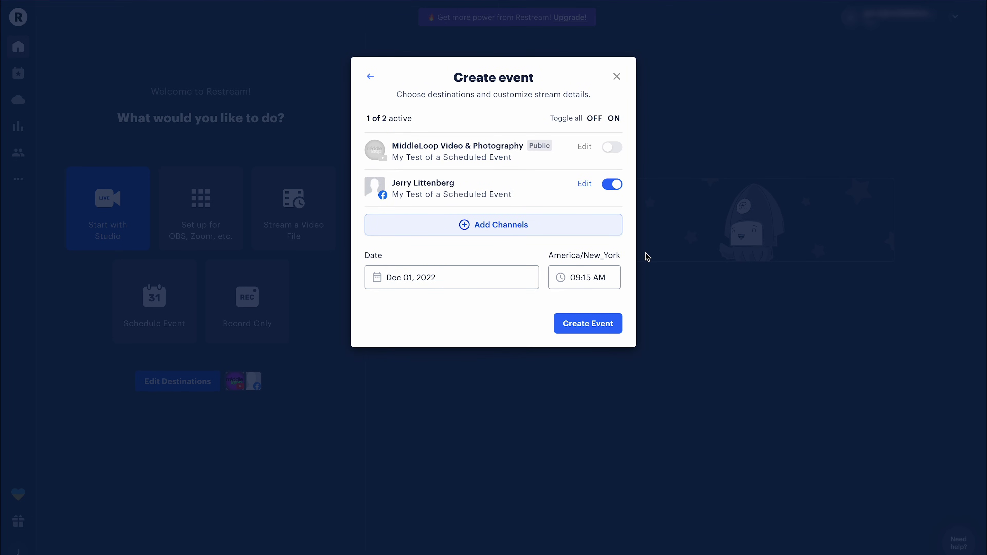